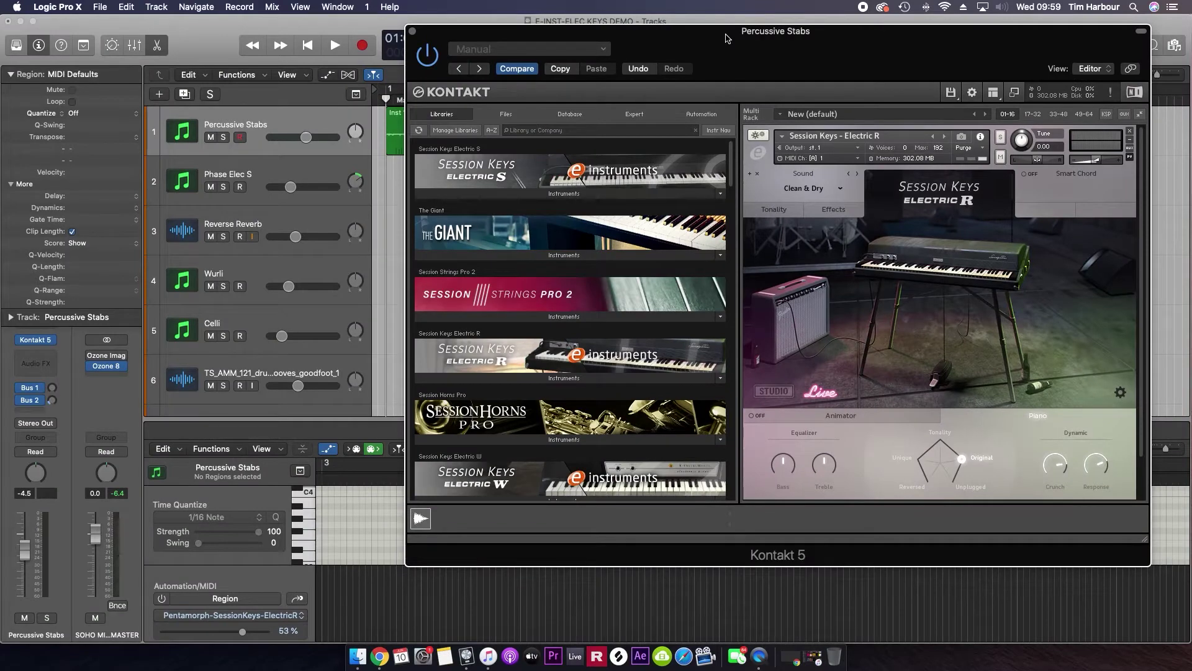
# Show the Effects page of the Electric R piano in Kontakt 5
pyautogui.click(830, 211)
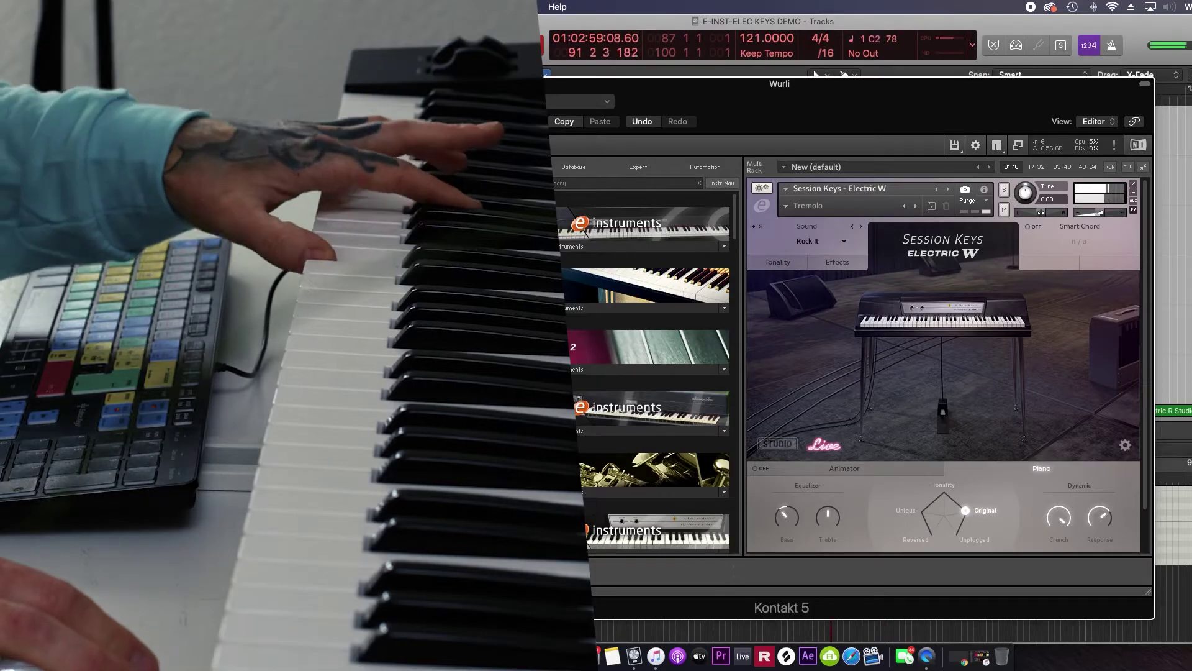
# Turn up the Wurli piano's Amp Gain and show its Comp settings
pyautogui.click(850, 270)
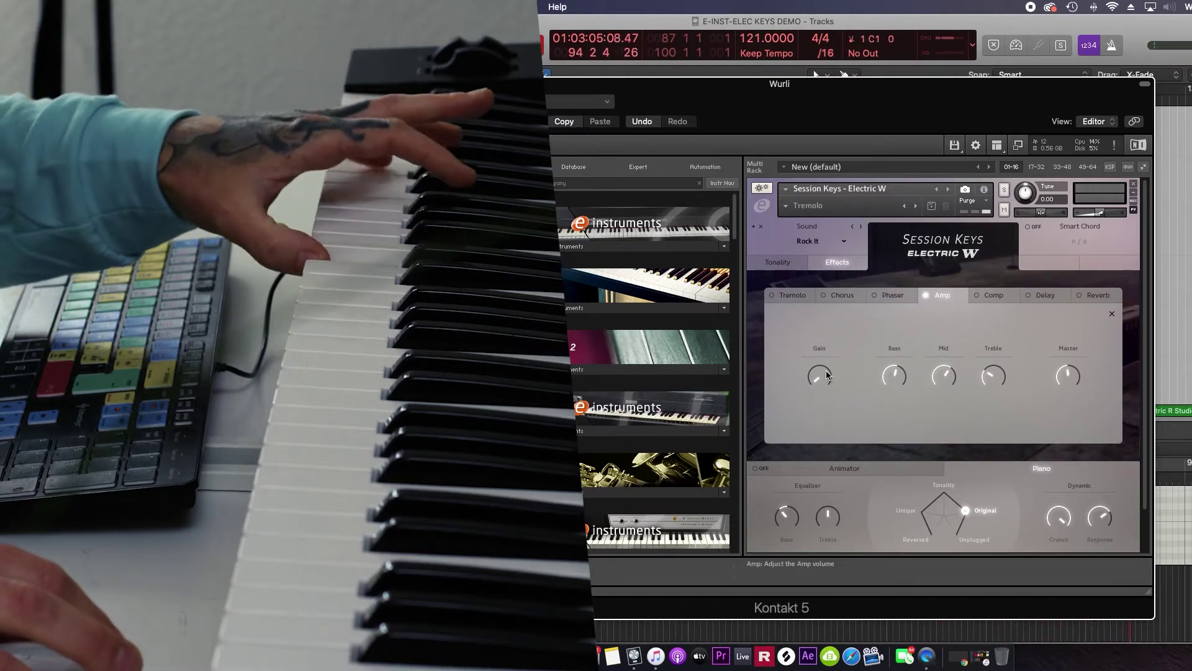
pyautogui.moveTo(821, 363); pyautogui.dragTo(823, 314)
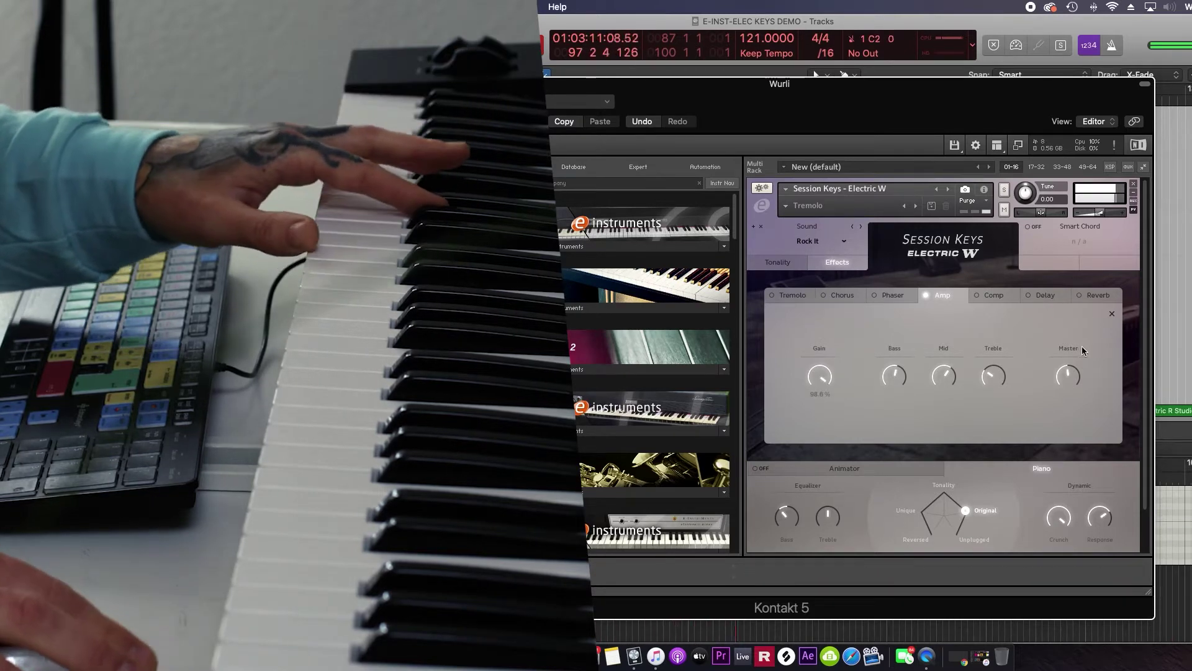
pyautogui.click(994, 296)
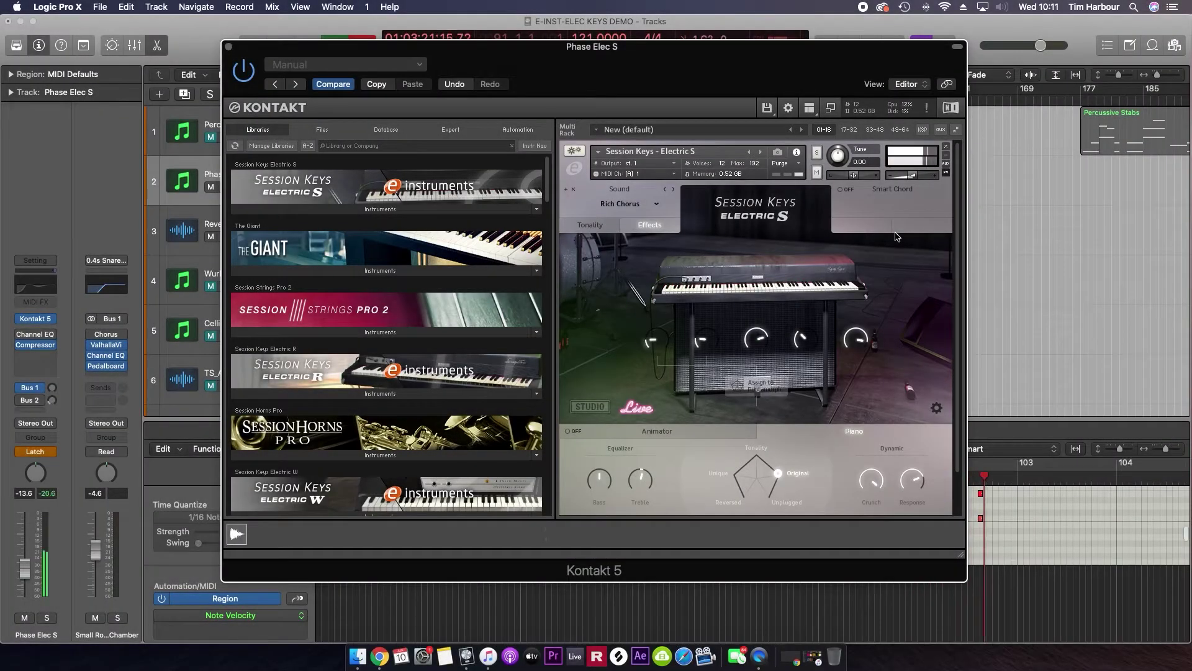
# Enable Electric S's phaser, choose Concert A reverb, and raise the Bus 1 send
pyautogui.click(648, 227)
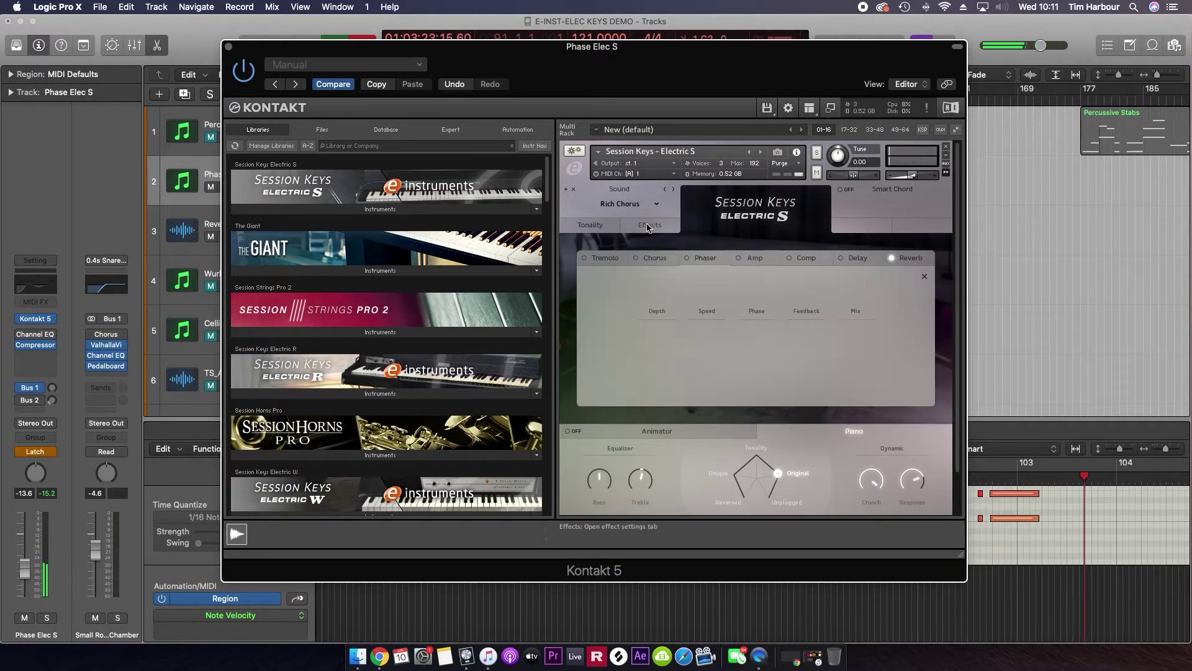
pyautogui.click(700, 258)
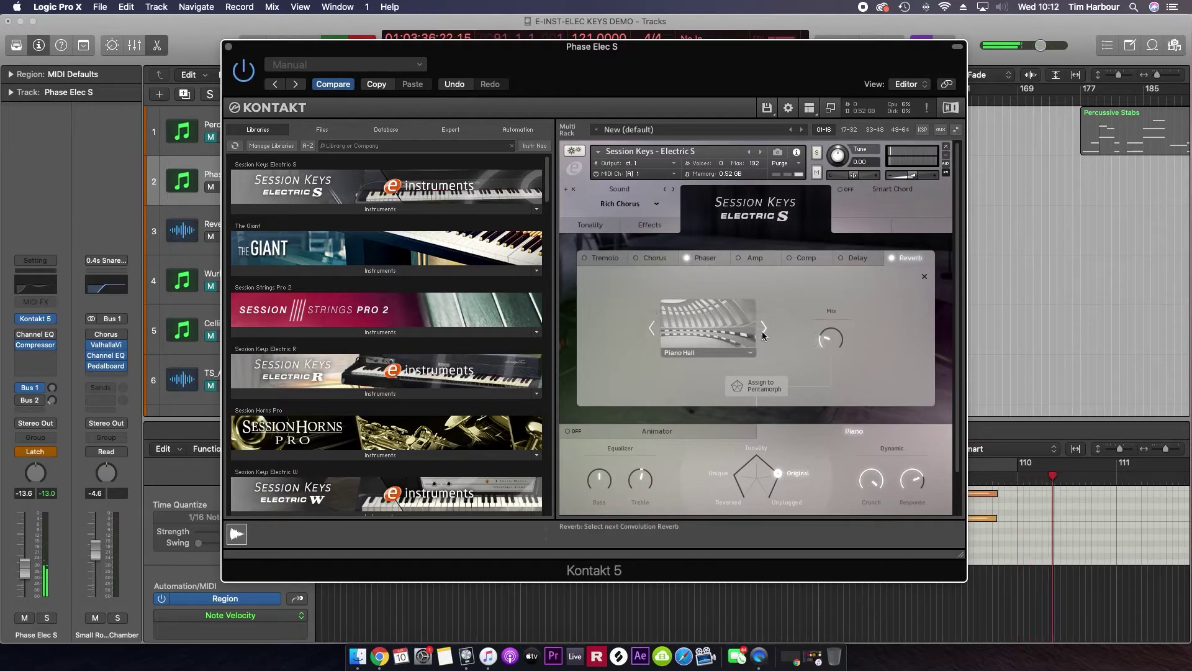
pyautogui.click(763, 329)
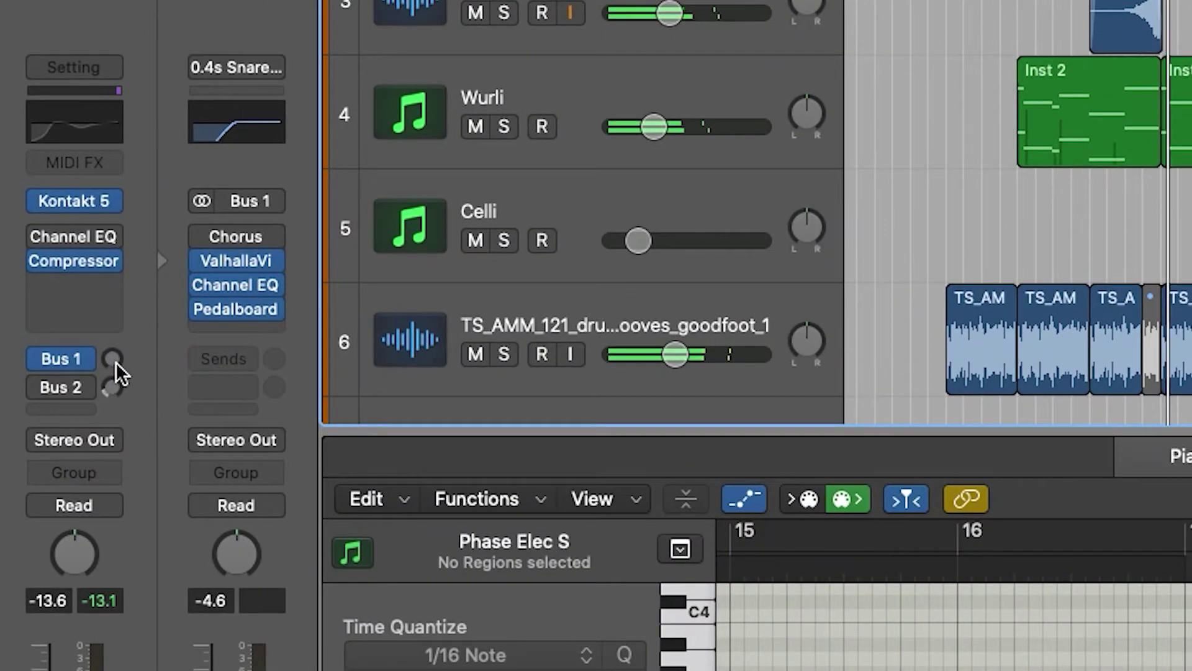
pyautogui.moveTo(116, 362); pyautogui.dragTo(117, 167)
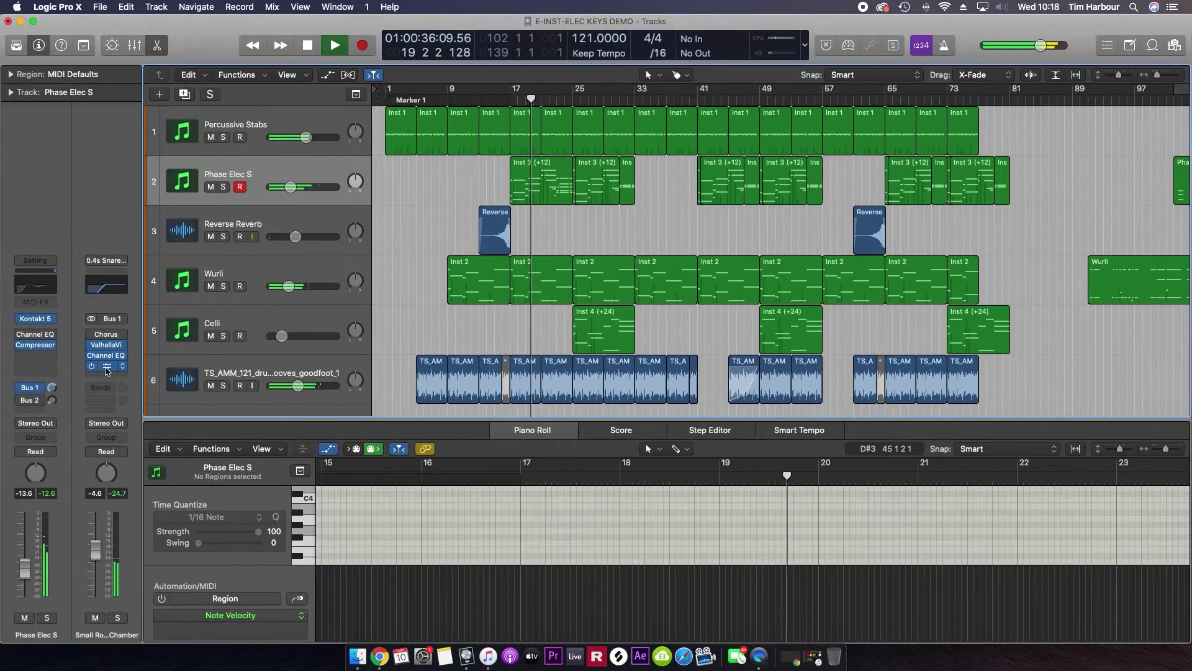
pyautogui.click(106, 367)
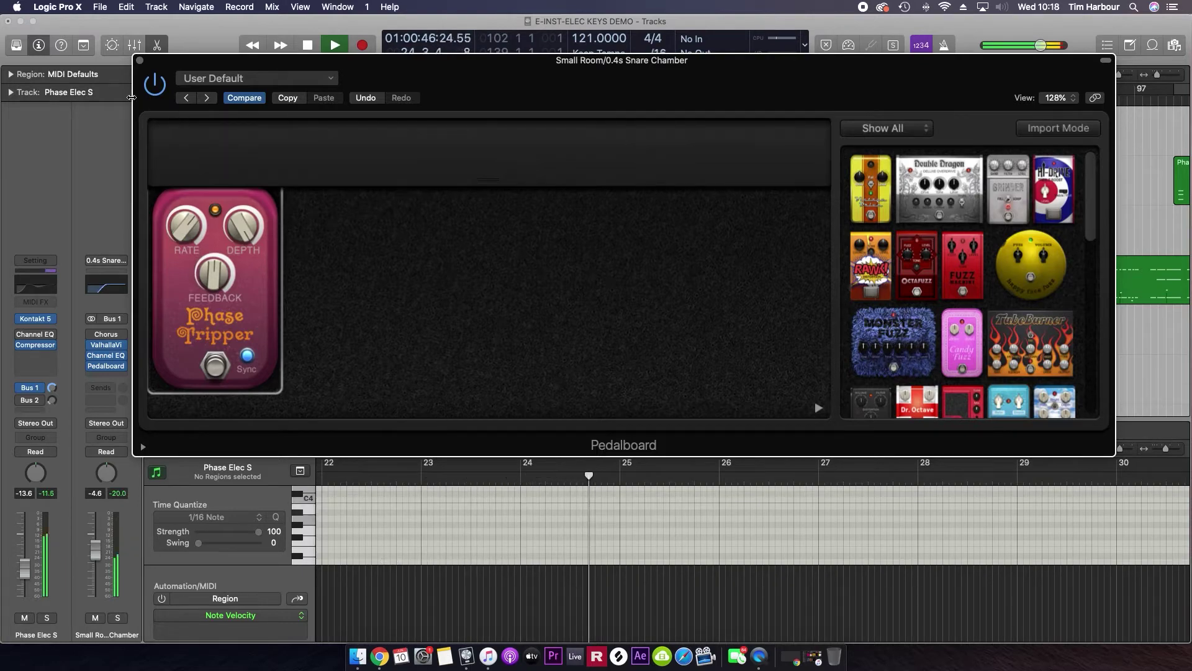
pyautogui.click(139, 62)
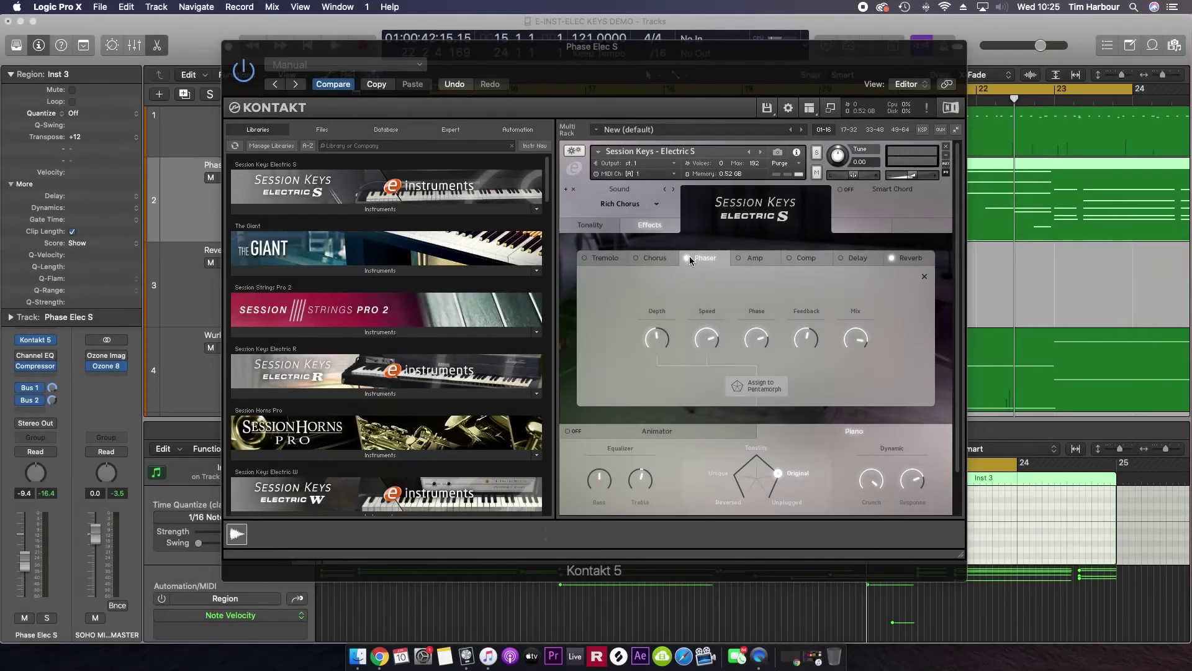
# Split the Inst 3 region on Phase Elec S at 17 2 3 1
pyautogui.click(903, 260)
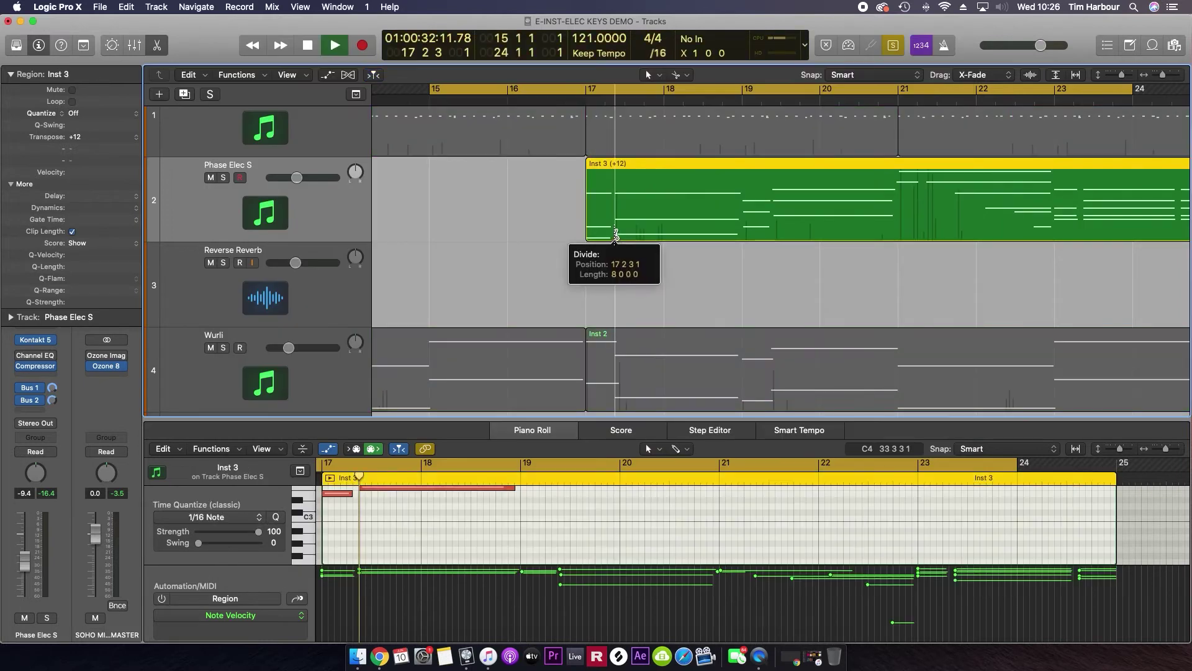
pyautogui.click(615, 232)
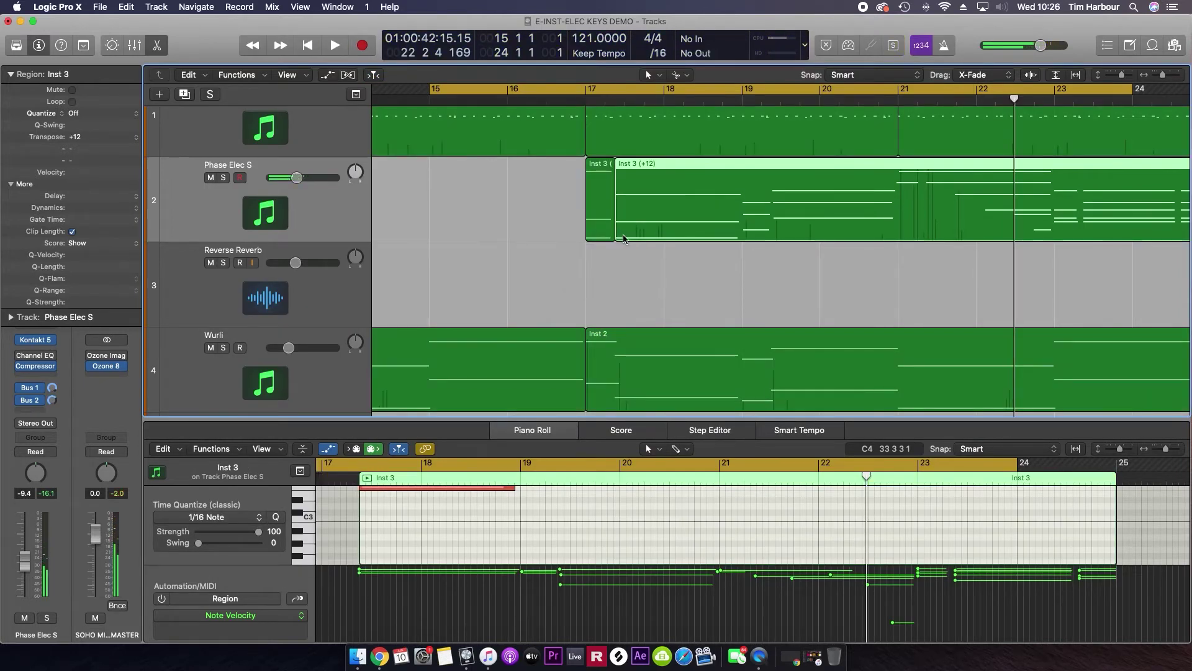
pyautogui.press('super+b')
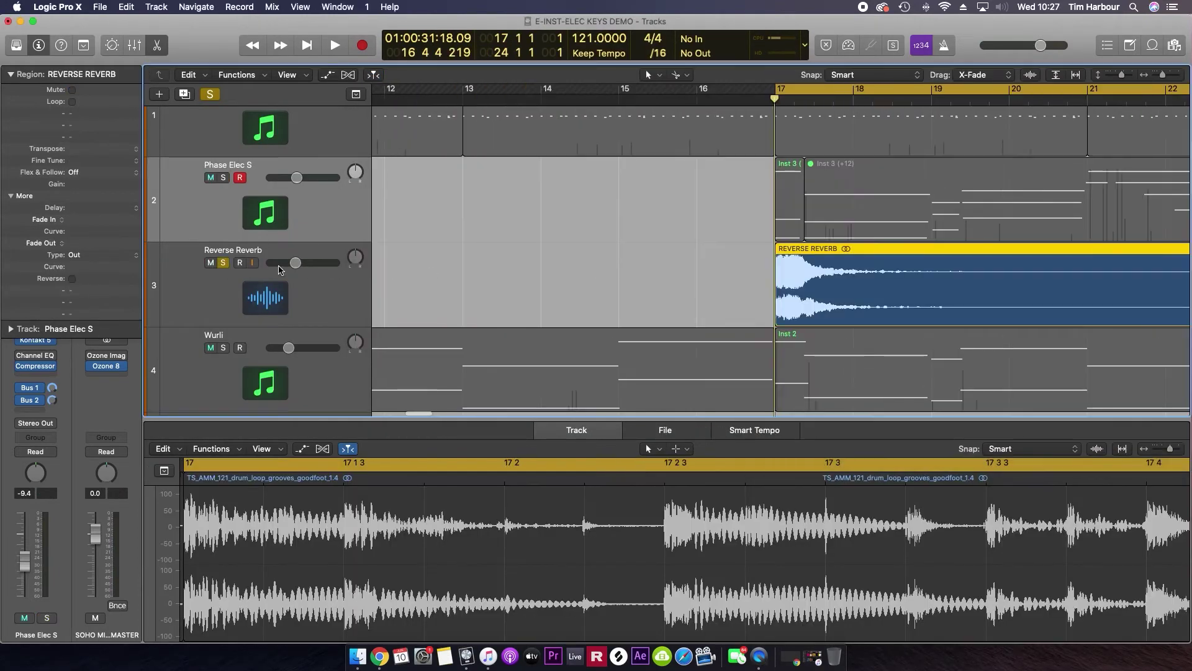
# Reverse the Reverse Reverb region and move it so it ends at bar 17
pyautogui.click(68, 279)
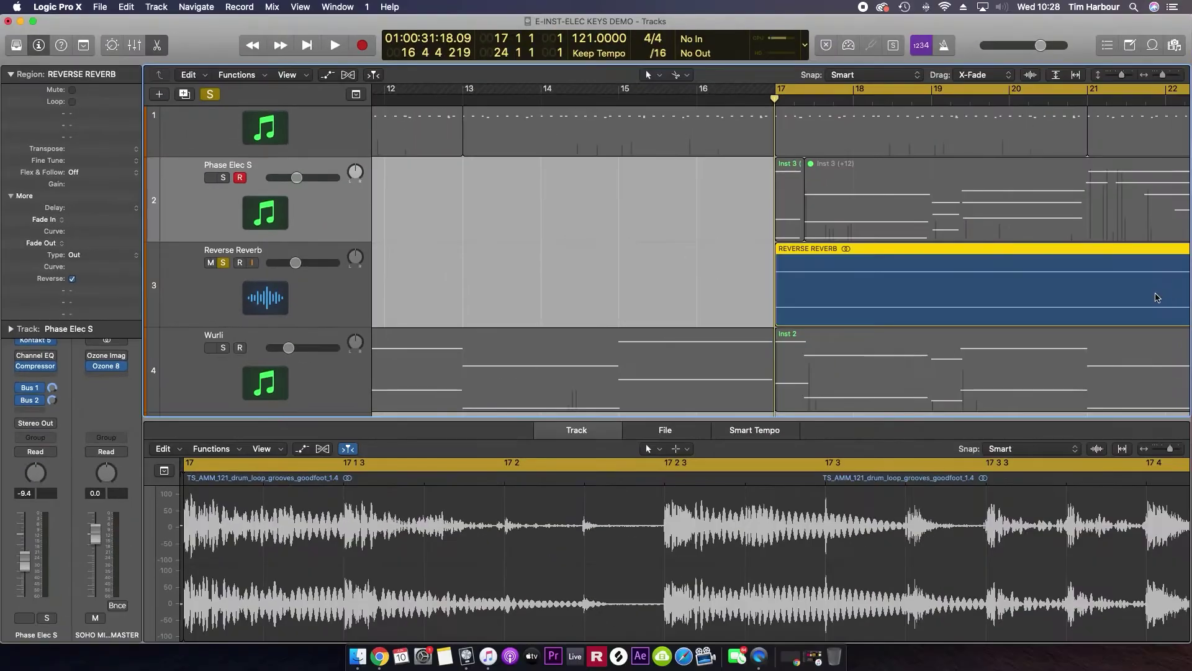
pyautogui.moveTo(1118, 280); pyautogui.dragTo(661, 307)
pyautogui.moveTo(949, 301); pyautogui.dragTo(709, 301)
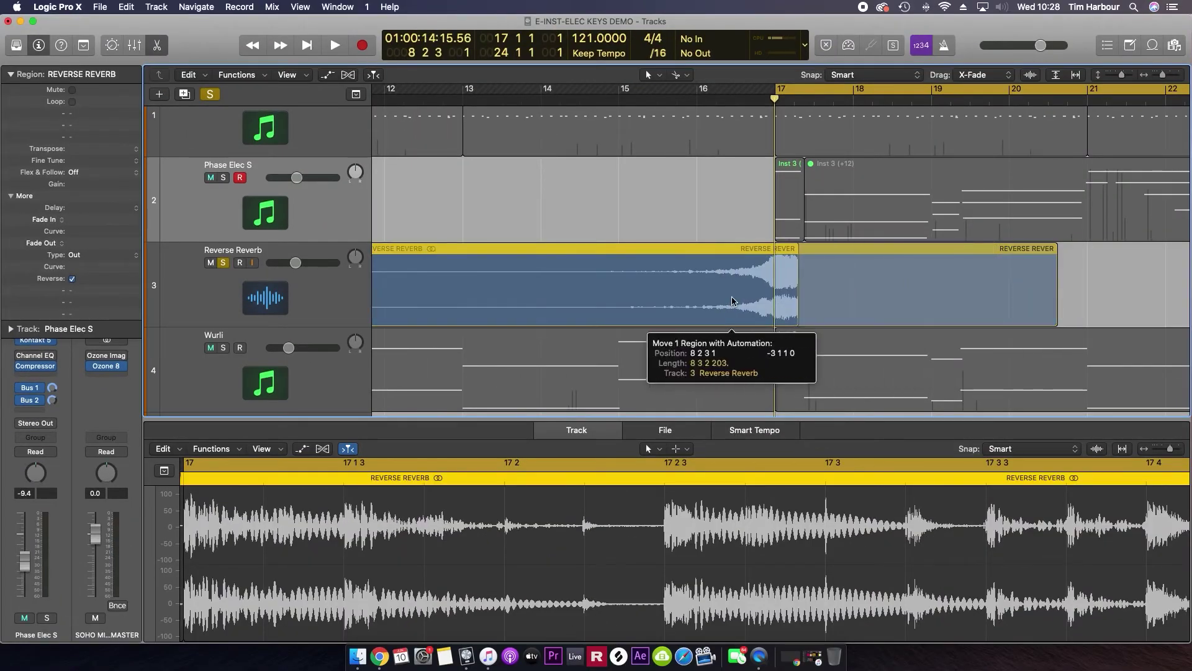
# Play from around bar 14 to audition the reverb swell, then stop
pyautogui.click(580, 90)
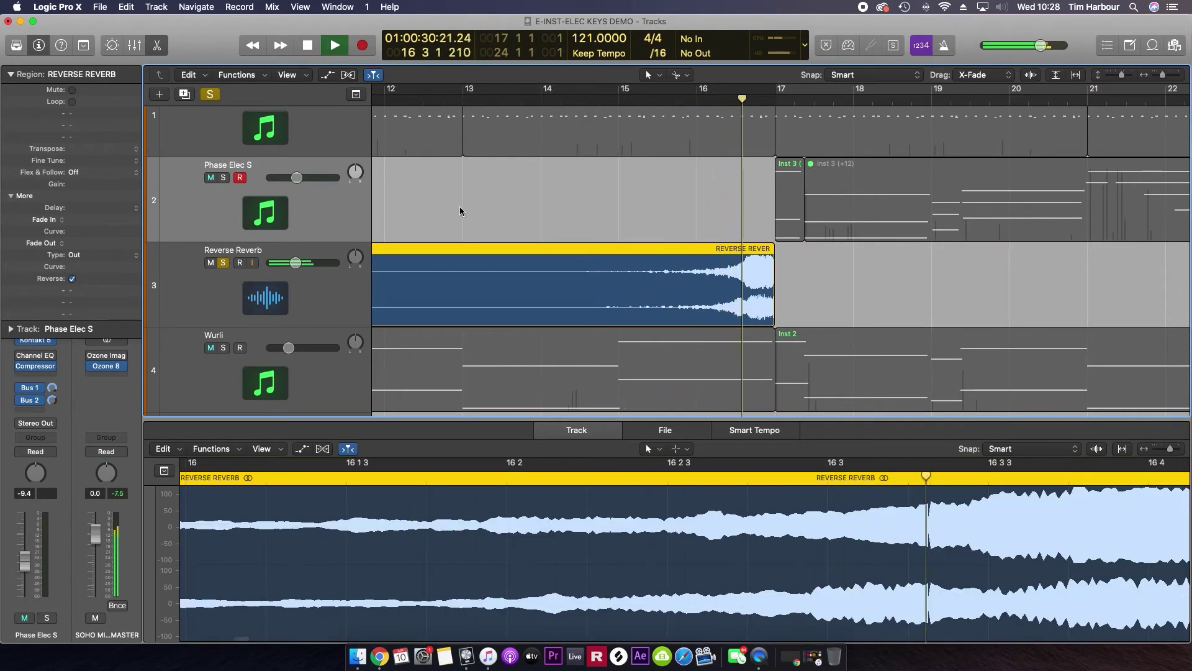
pyautogui.press('space')
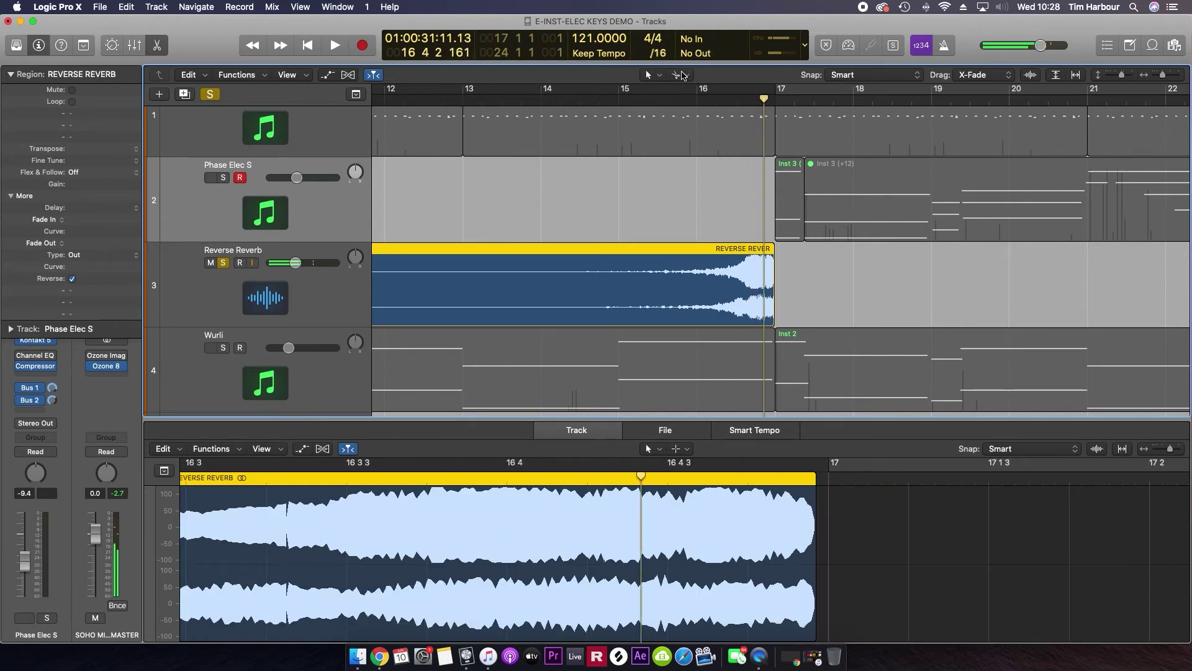
pyautogui.click(683, 75)
# Fade out the end of the reversed reverb region with a Slow Down fade type
pyautogui.click(711, 238)
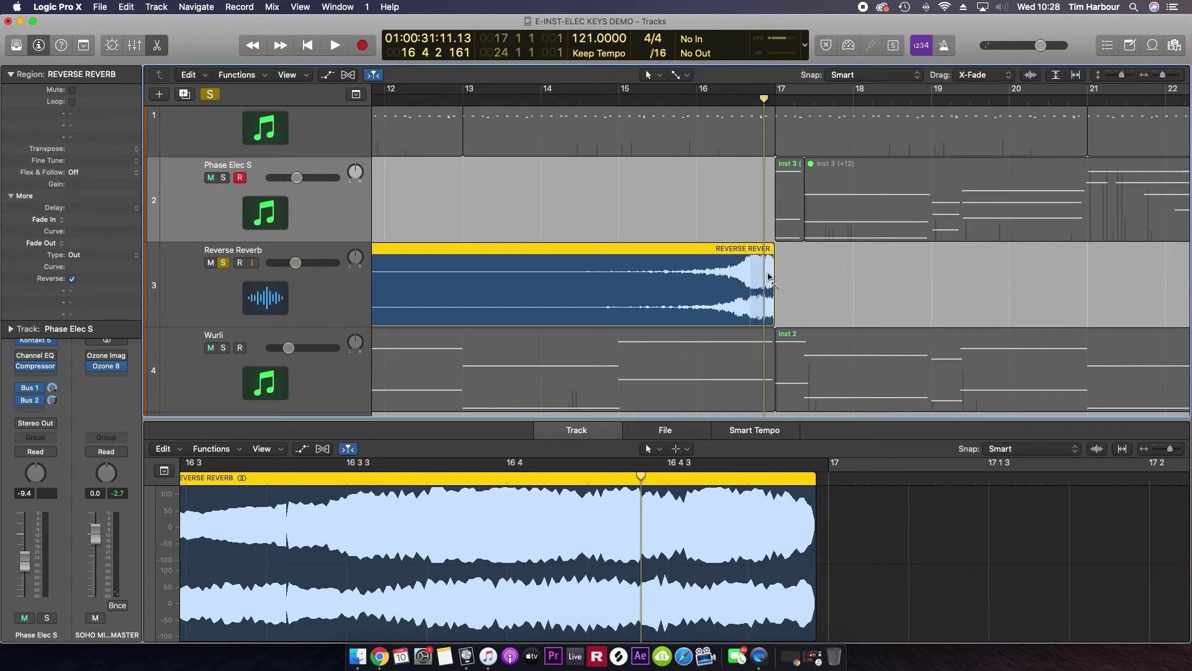
pyautogui.moveTo(770, 276); pyautogui.dragTo(798, 278)
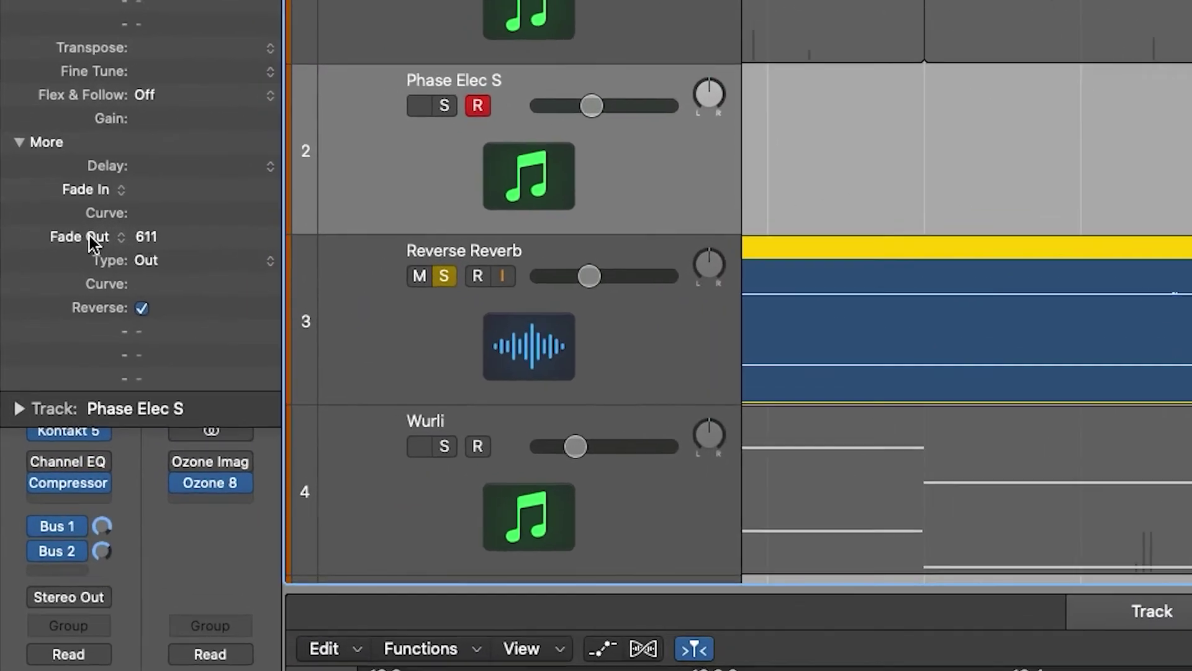
pyautogui.click(43, 242)
pyautogui.click(94, 260)
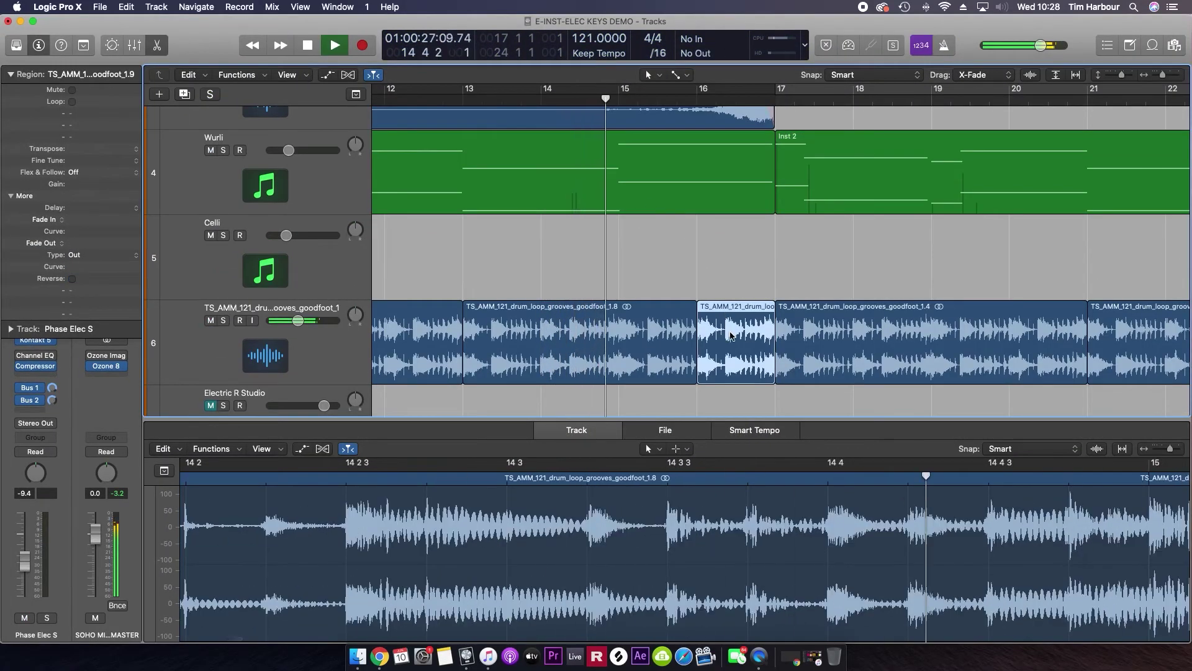
# Mute the drum region at bar 16, then select the Phase Elec S regions
pyautogui.hotkey('ctrl', 'm')
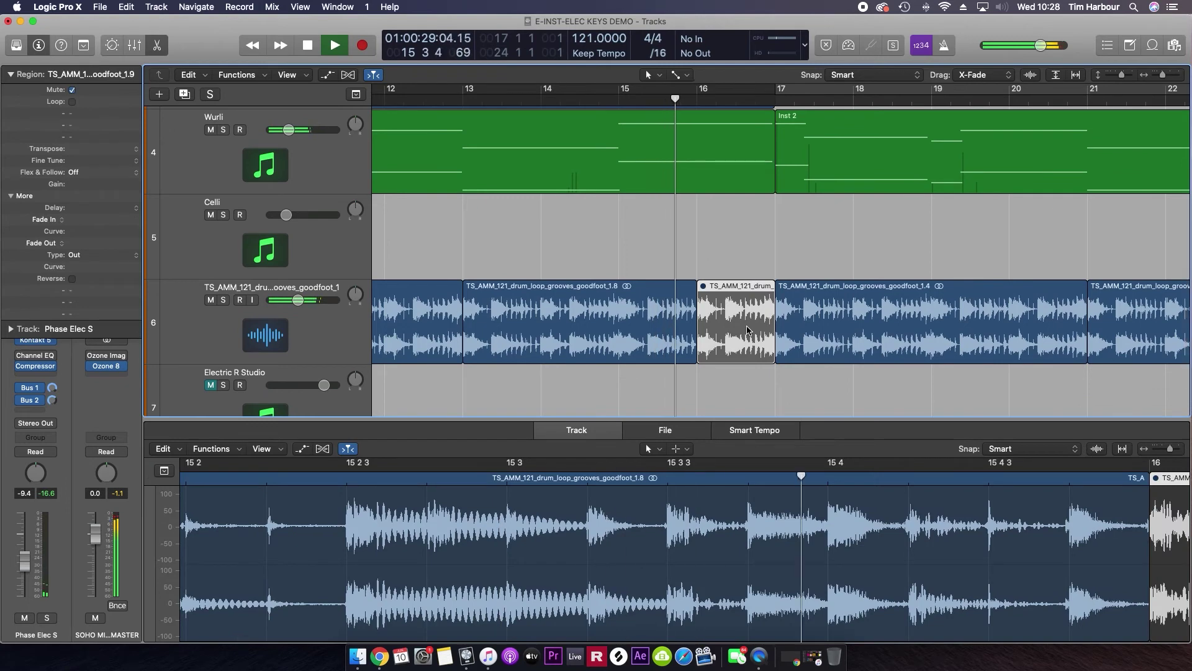
pyautogui.scroll(4, 748, 328)
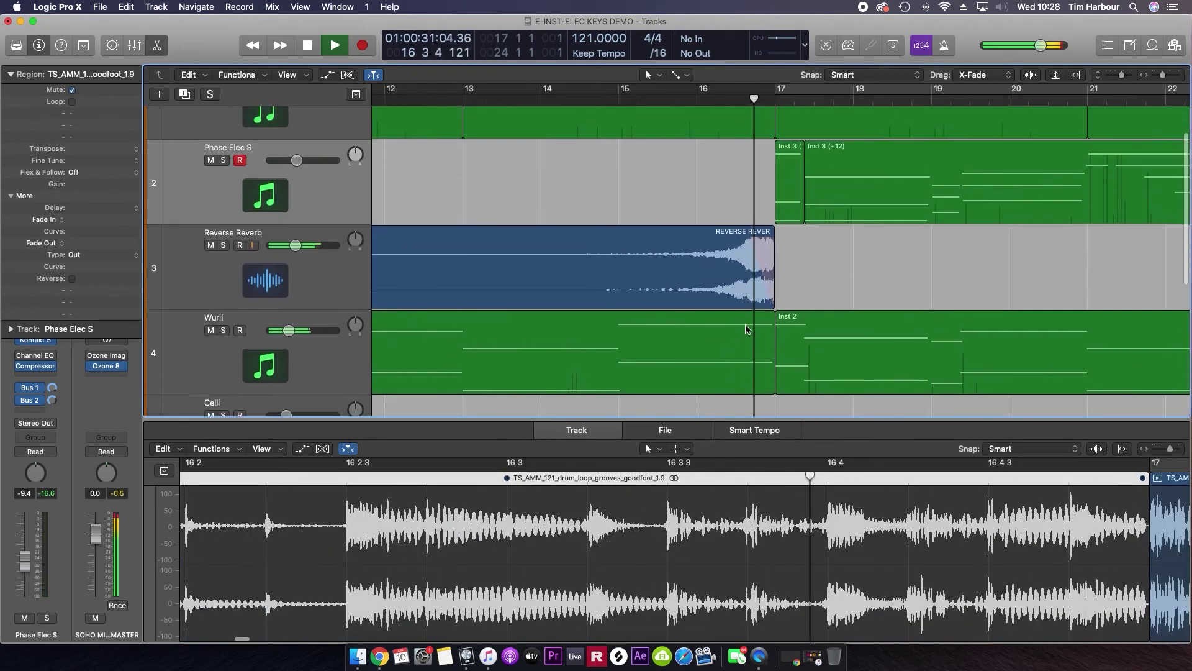
pyautogui.scroll(2, 748, 328)
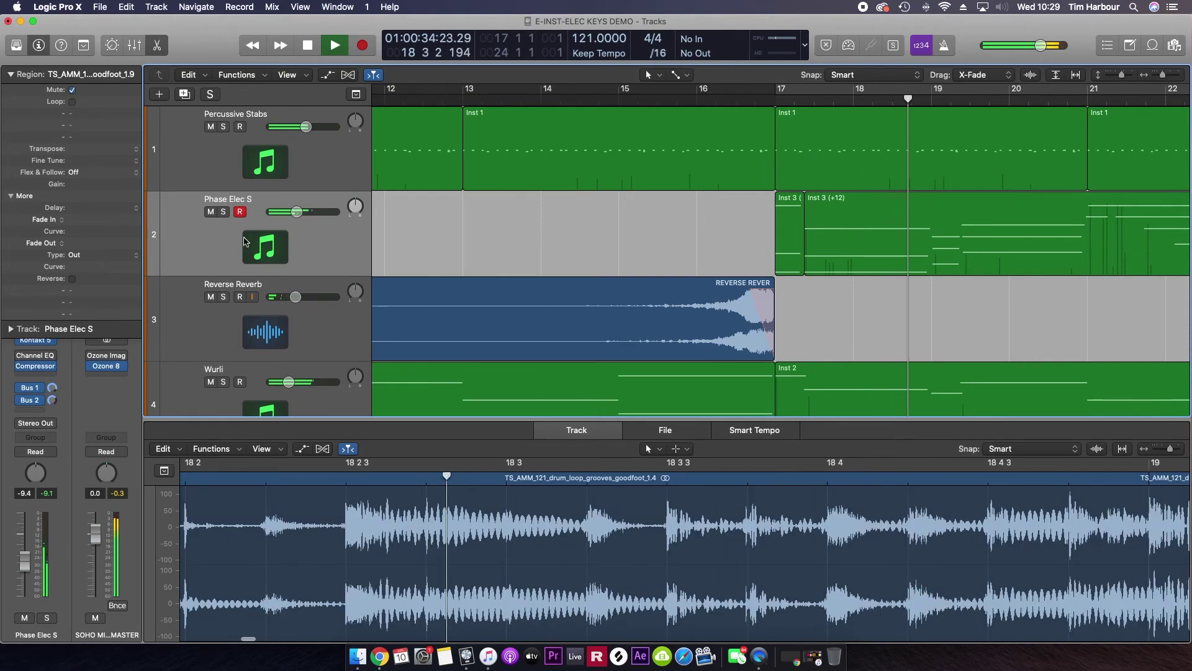
pyautogui.click(245, 242)
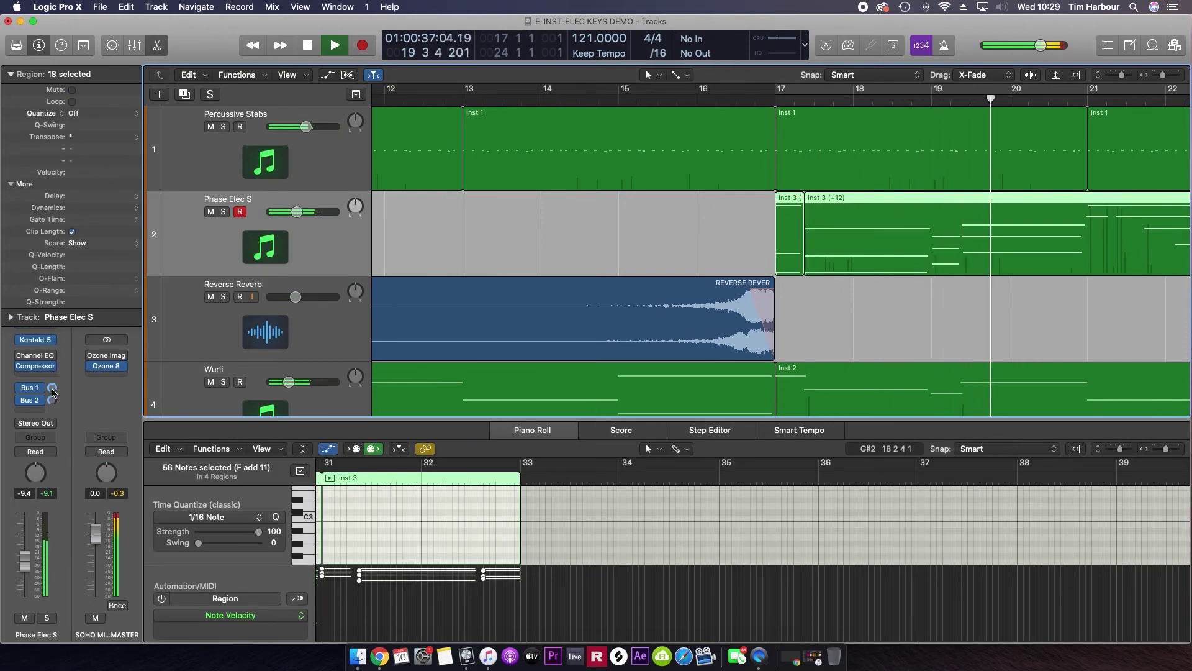